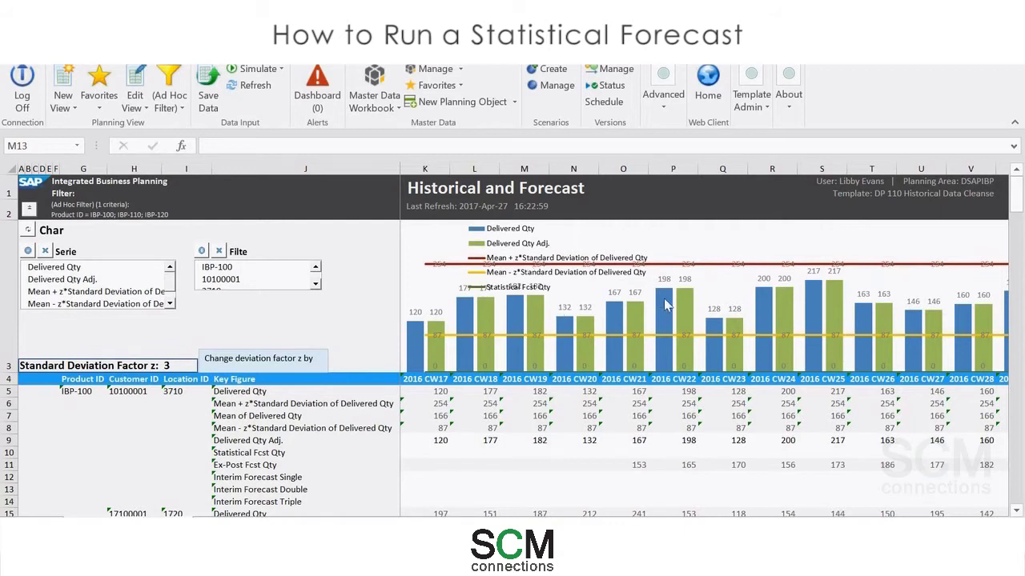
Step: Select cell M13 in the planning grid and open the Advanced operations dropdown
{"action": "mouse_move", "coordinate": [664, 302]}
{"action": "left_click", "coordinate": [523, 489]}
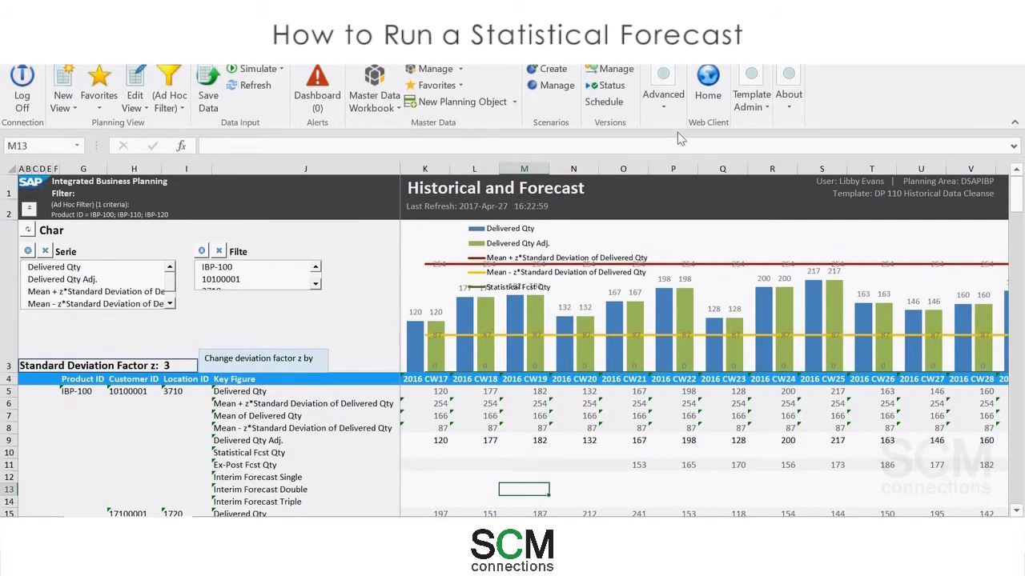
{"action": "left_click", "coordinate": [656, 100]}
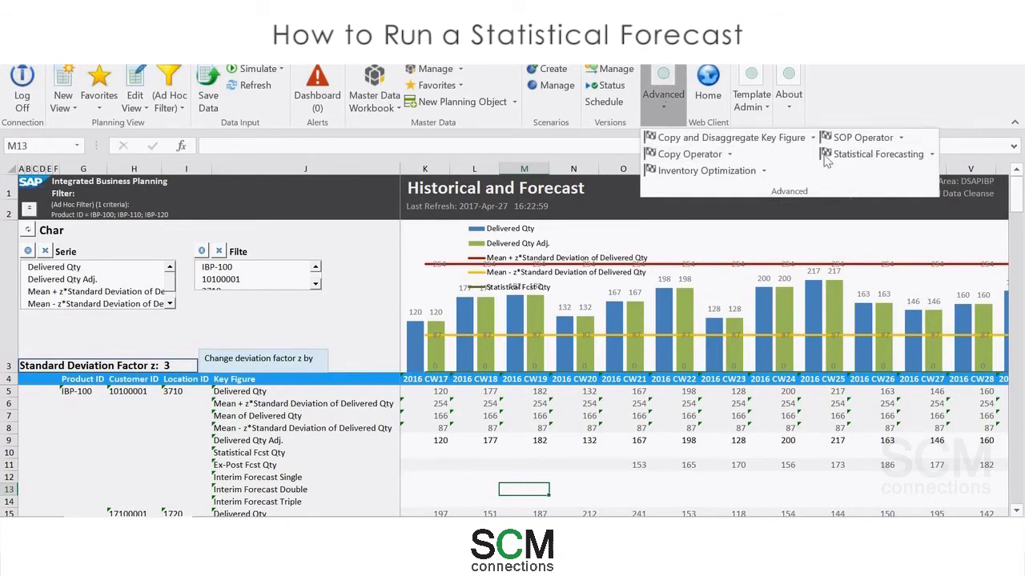
Step: Expand Statistical Forecasting to show its Run, Status and Schedule options
{"action": "left_click", "coordinate": [933, 155]}
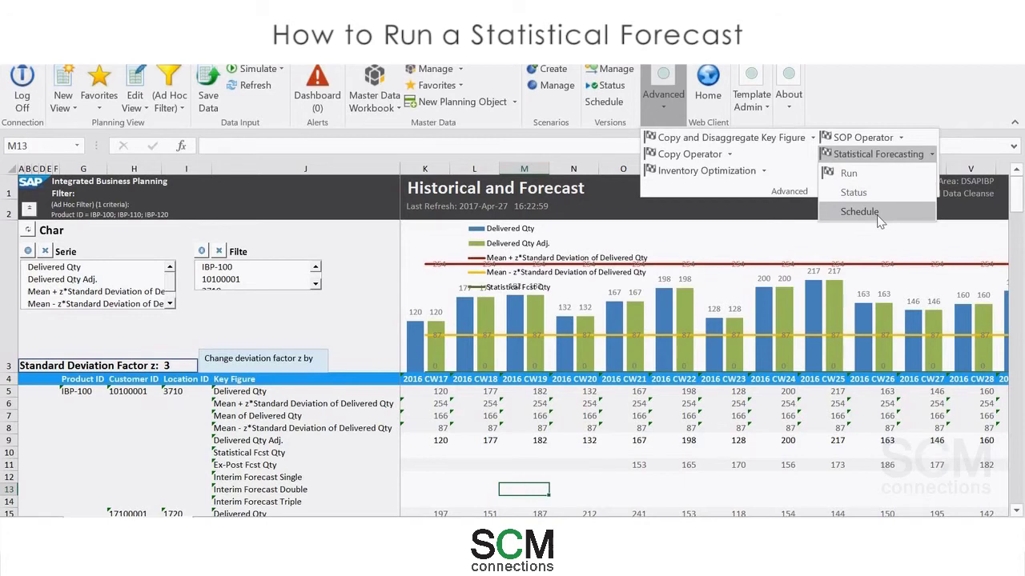
Step: Start a statistical forecast run and review its Filter and Definition settings
{"action": "left_click", "coordinate": [850, 175]}
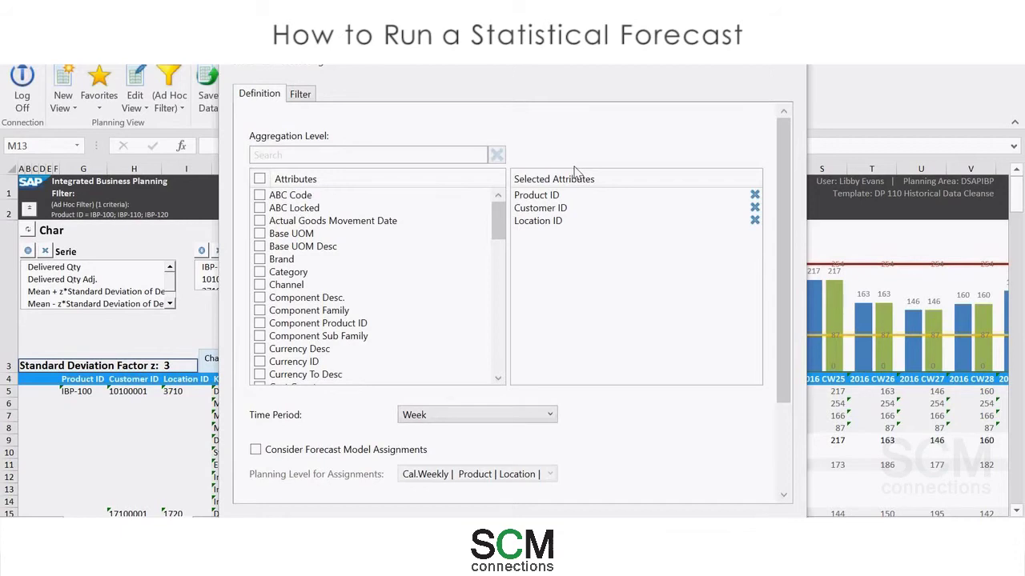
{"action": "left_click", "coordinate": [300, 95]}
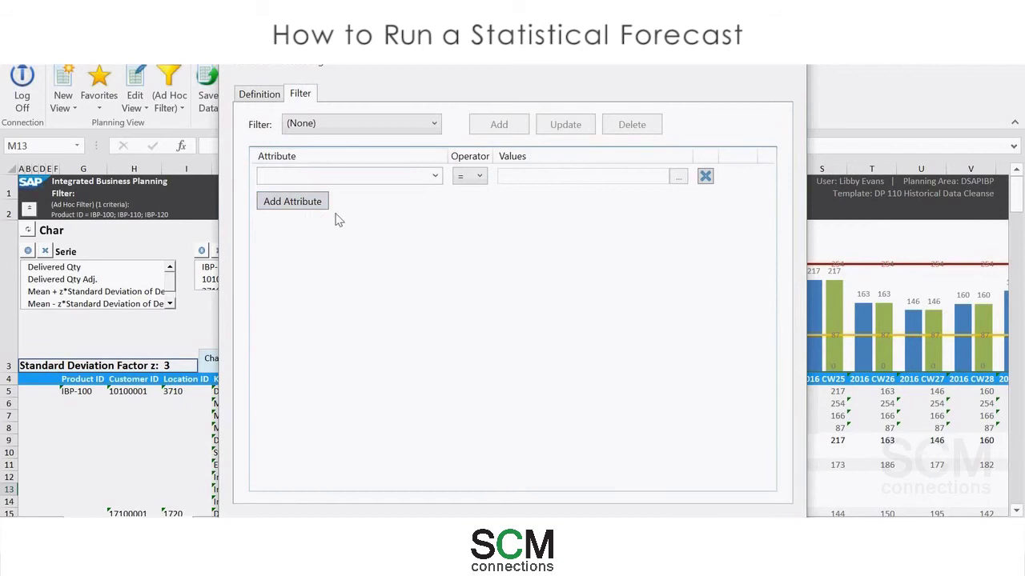
{"action": "left_click", "coordinate": [256, 95]}
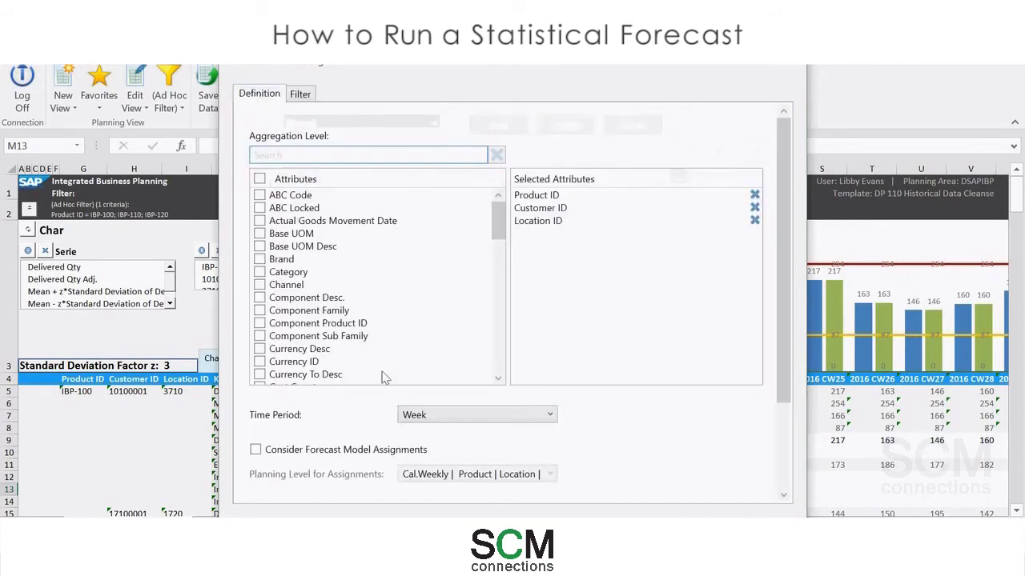
Step: Keep Week as time period, choose the BestFitAuto model, and set unit EA
{"action": "left_click", "coordinate": [473, 414]}
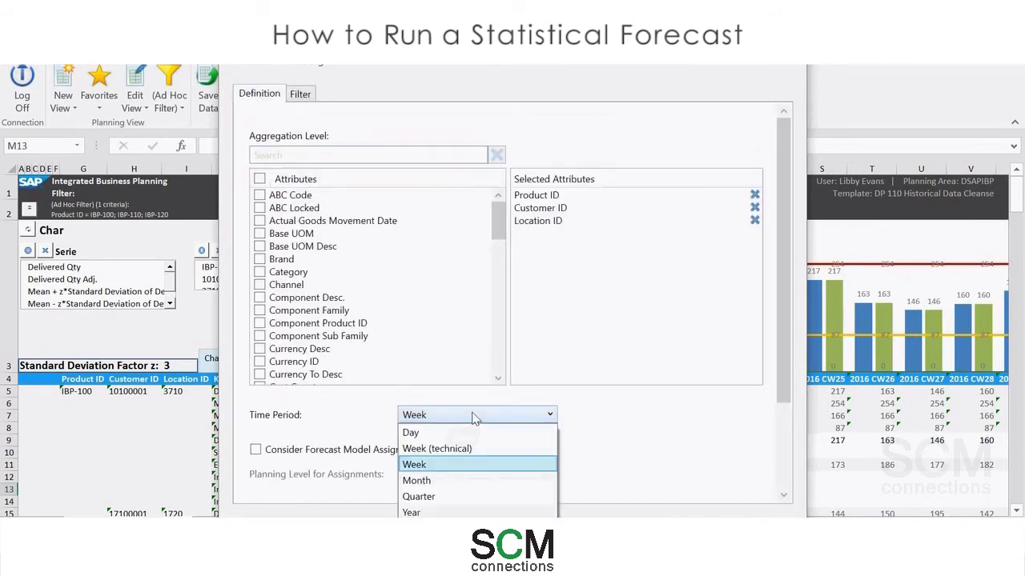
{"action": "left_click", "coordinate": [430, 464]}
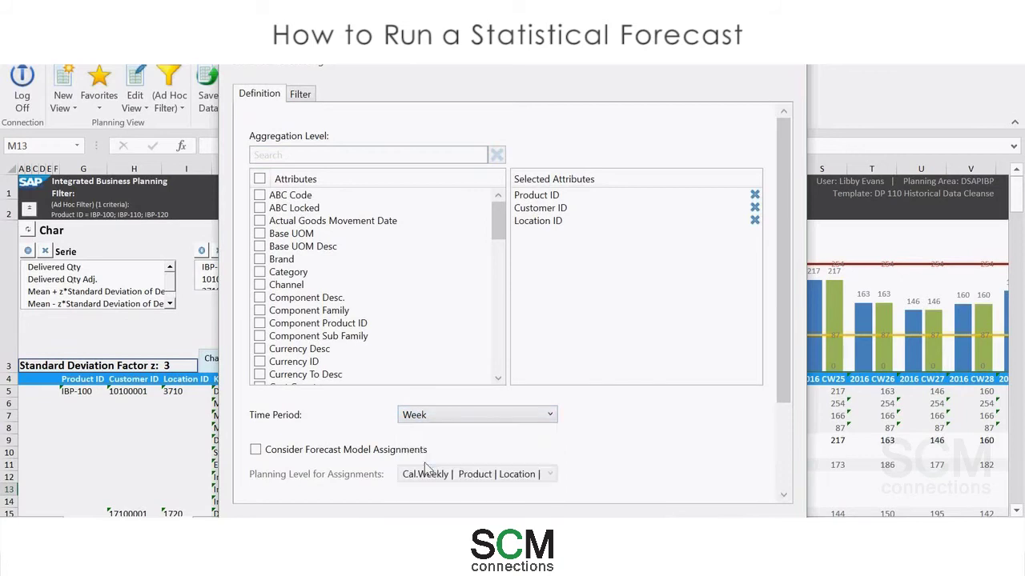
{"action": "scroll", "coordinate": [585, 452], "scroll_direction": "down", "scroll_amount": 2}
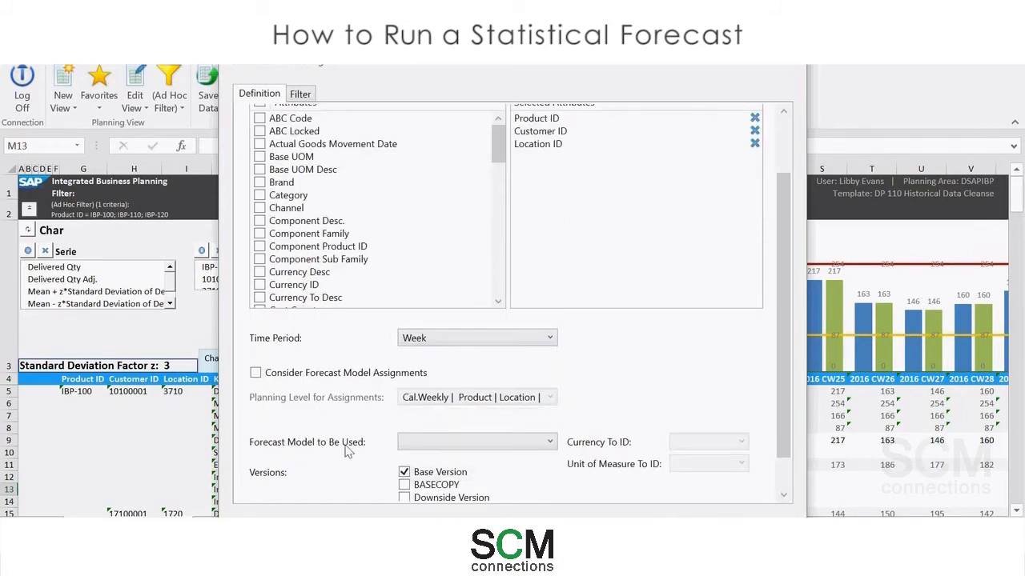
{"action": "left_click", "coordinate": [445, 443]}
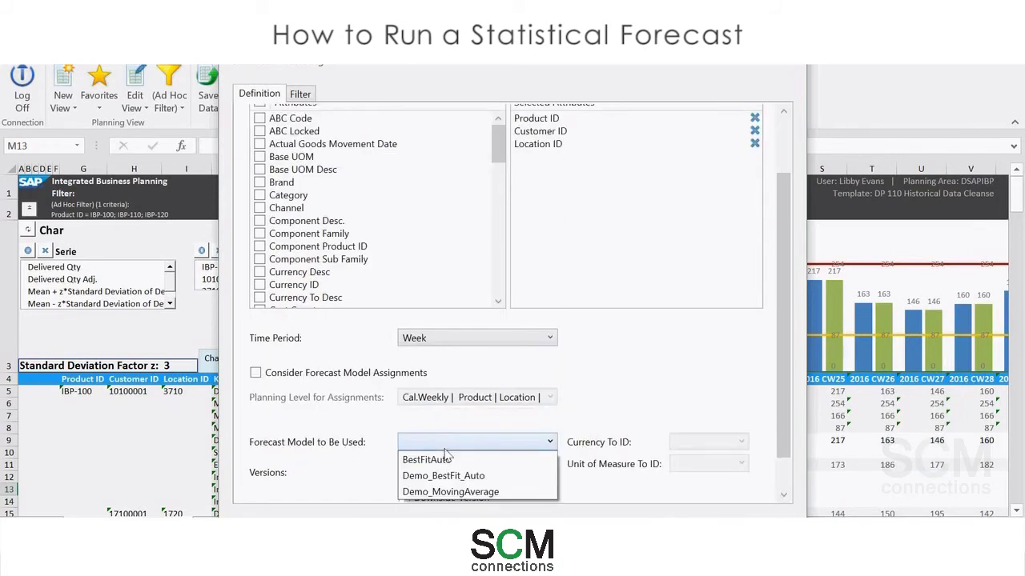
{"action": "left_click", "coordinate": [450, 462]}
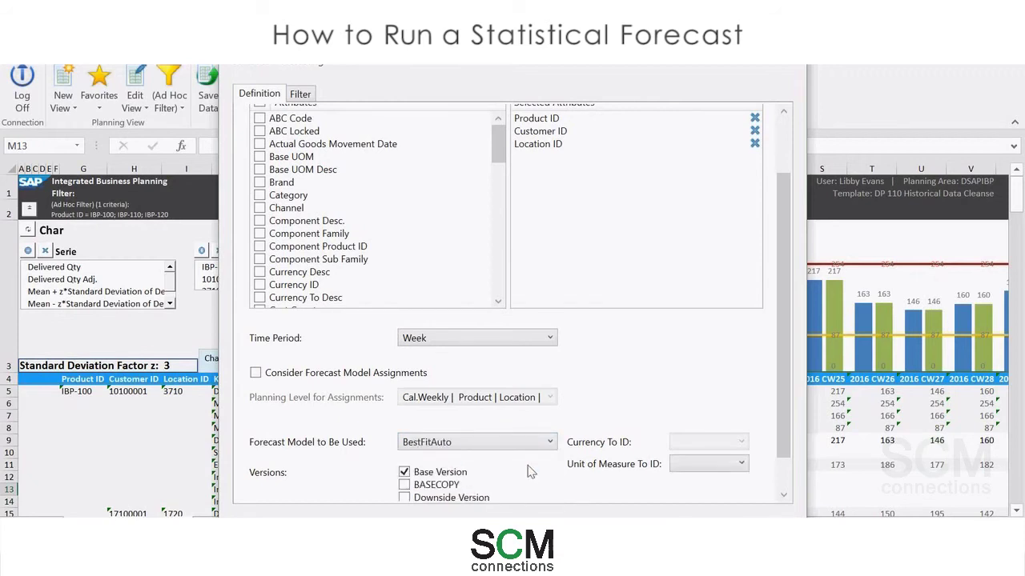
{"action": "left_click", "coordinate": [742, 469]}
{"action": "left_click", "coordinate": [681, 498]}
Step: Run the BestFitAuto forecast as job 2411 and dismiss the IBP Information message
{"action": "key", "text": "Return"}
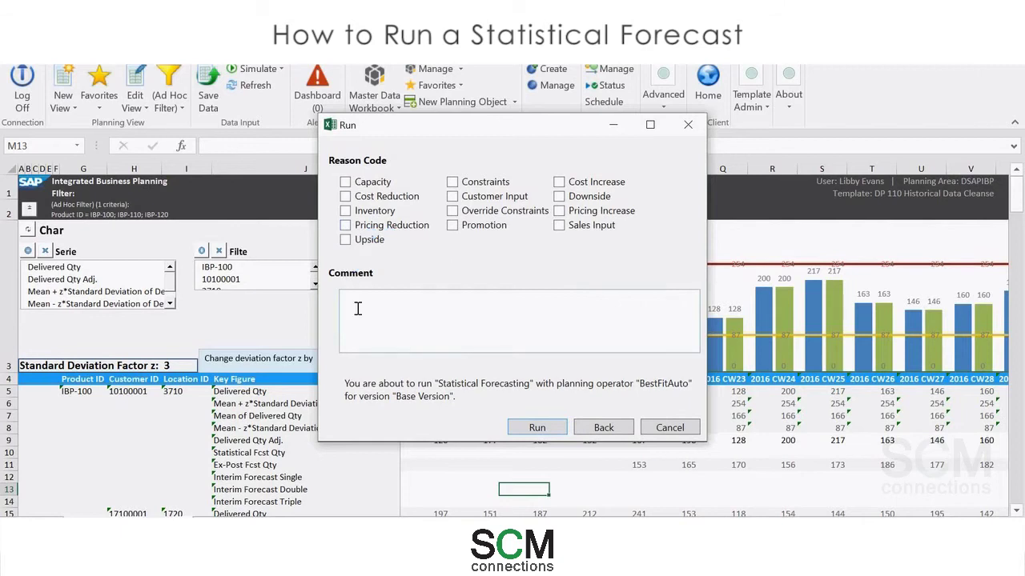
{"action": "left_click", "coordinate": [537, 429]}
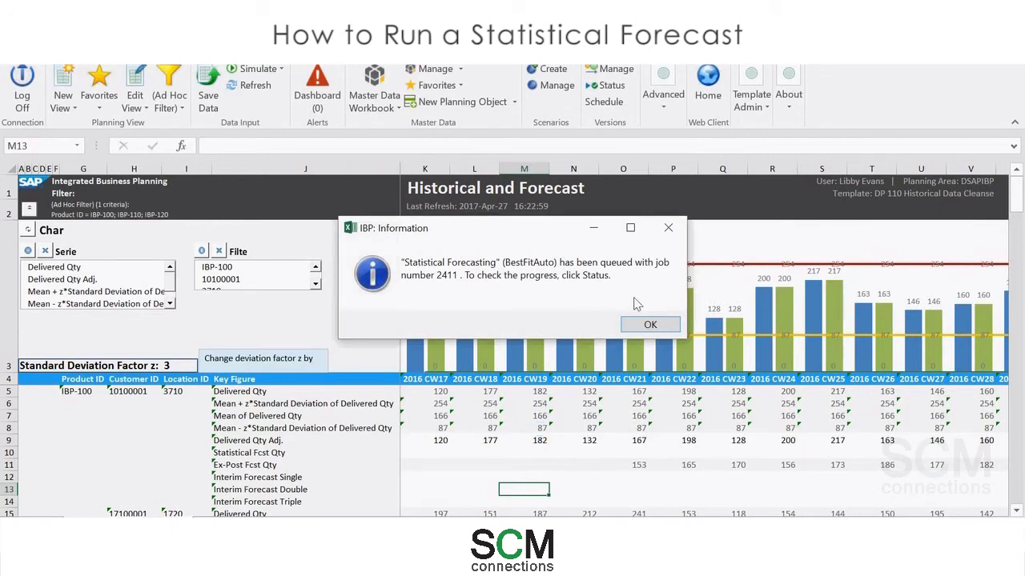
{"action": "left_click", "coordinate": [650, 324]}
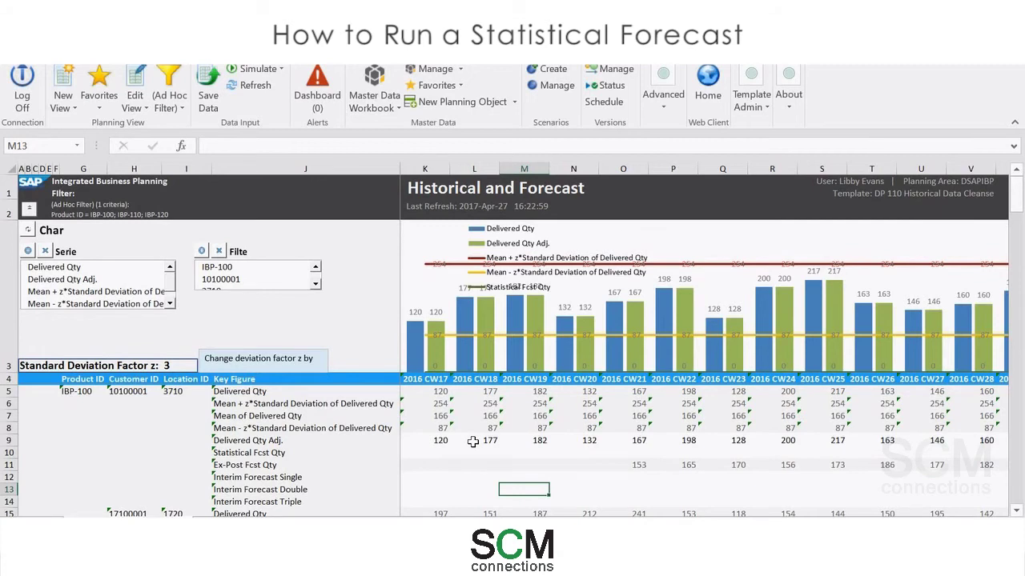
Step: Move from Interim Forecast Triple up to Statistical Fcst Qty and scroll to the 2017 weeks
{"action": "left_click", "coordinate": [247, 502]}
{"action": "key", "text": "Up"}
{"action": "key", "text": "Up"}
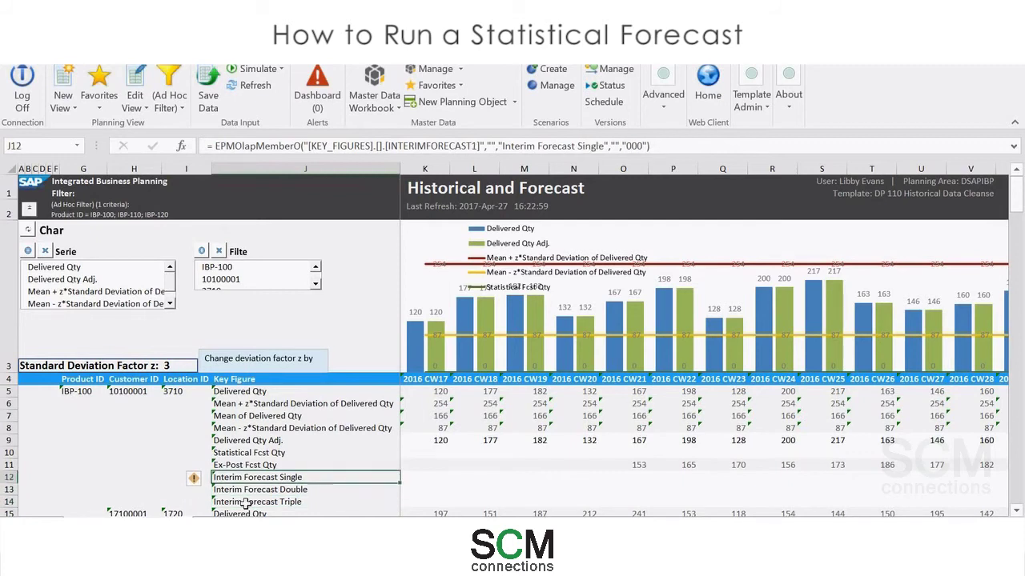
{"action": "key", "text": "Up"}
{"action": "key", "text": "Up"}
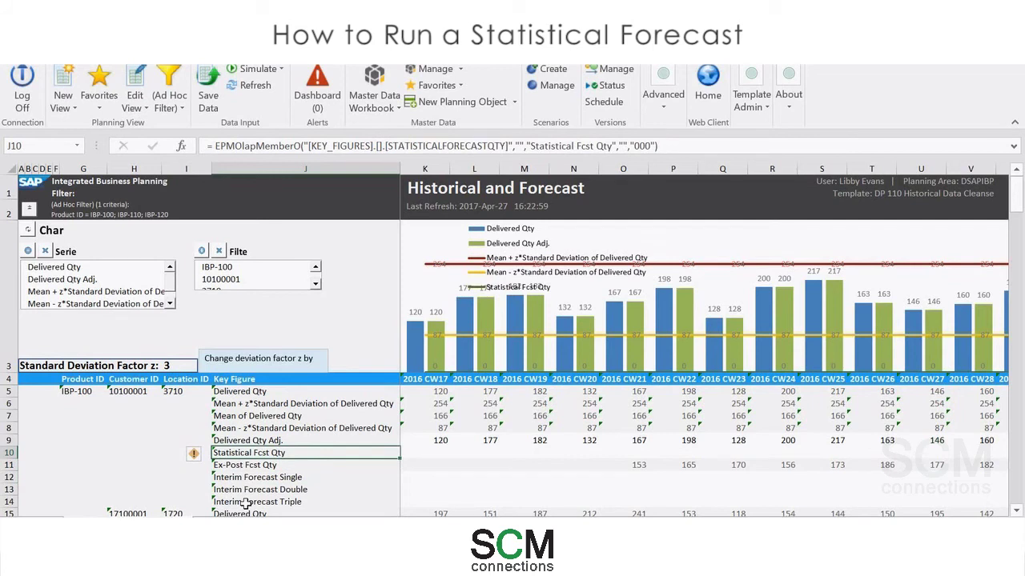
{"action": "key", "text": "Right"}
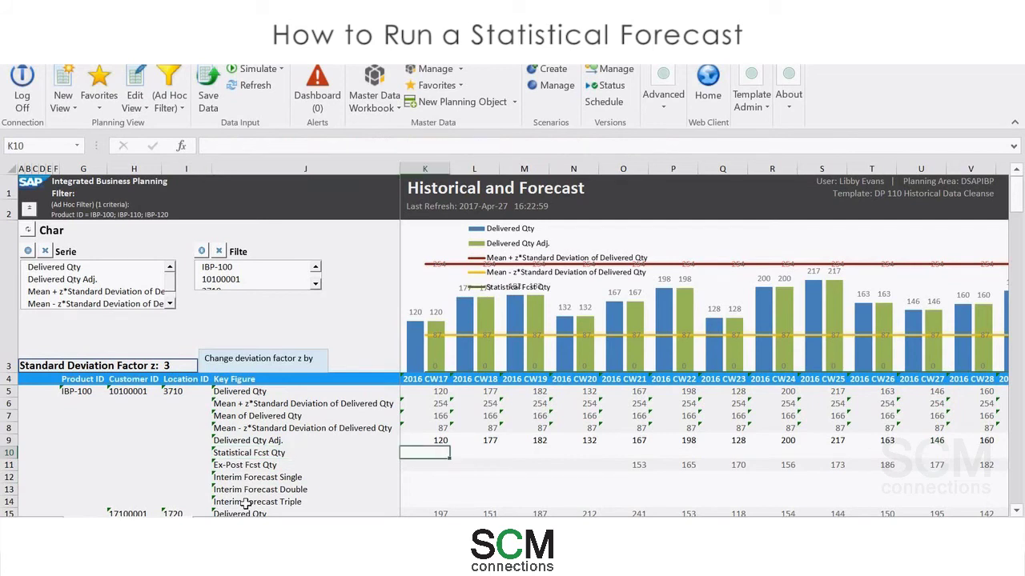
{"action": "key", "text": "Right"}
{"action": "key", "text": "Right"}
{"action": "left_click_drag", "start_coordinate": [408, 516], "coordinate": [565, 517]}
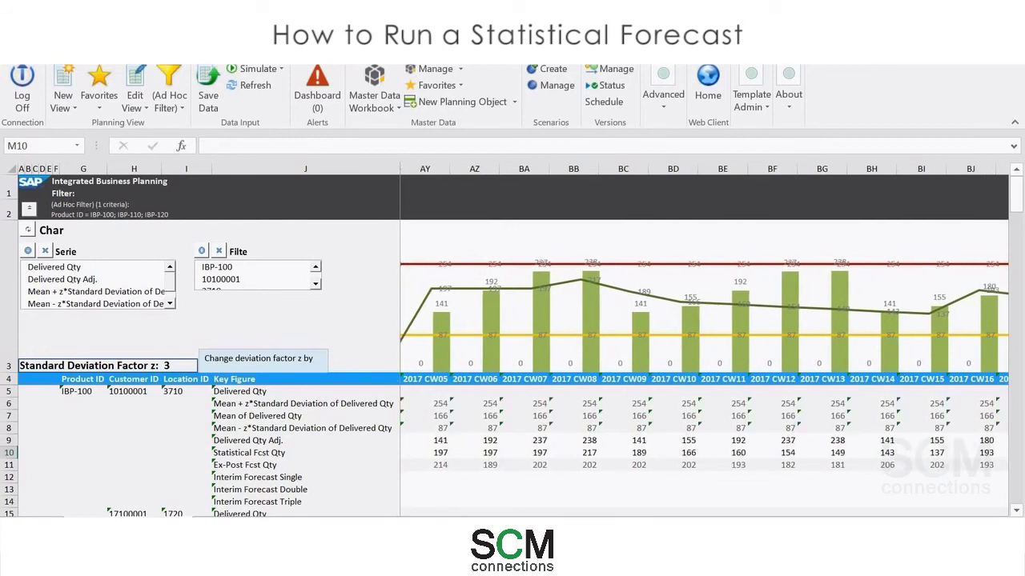
Step: Check forecast job status in Eastern Daylight Time until job 2411 shows Completed, then close
{"action": "left_click", "coordinate": [664, 104]}
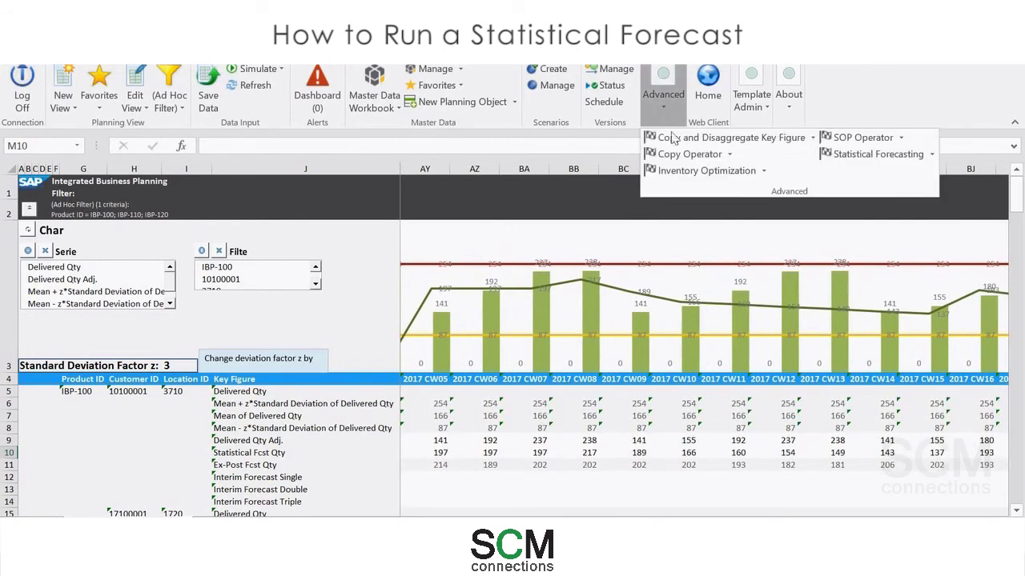
{"action": "left_click", "coordinate": [934, 155]}
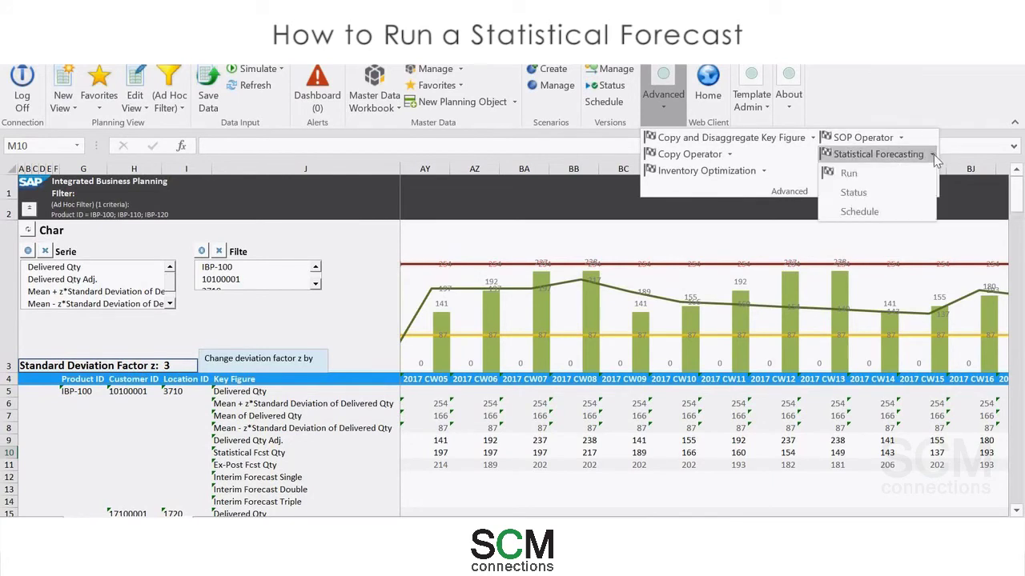
{"action": "left_click", "coordinate": [864, 192]}
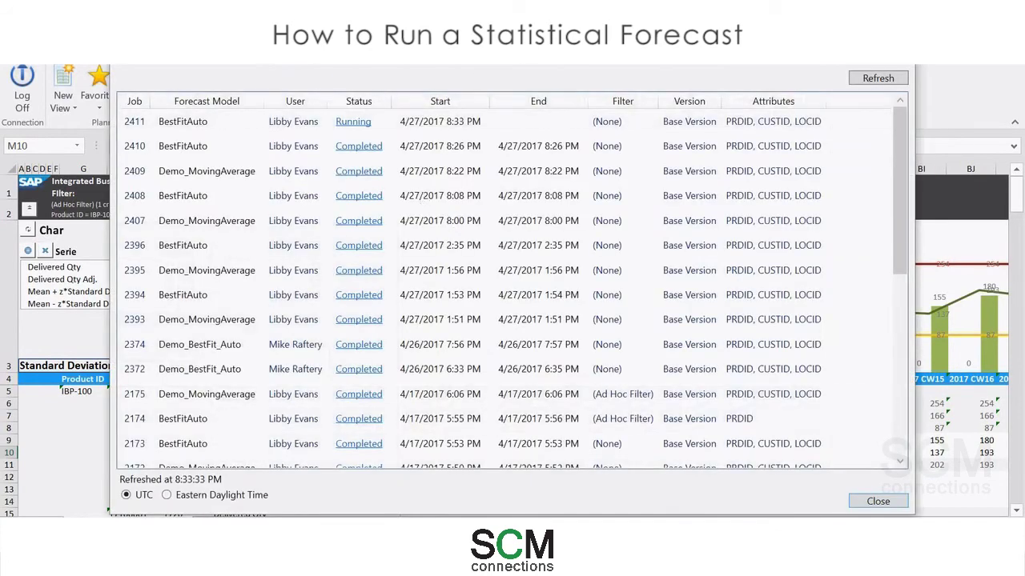
{"action": "left_click", "coordinate": [167, 495]}
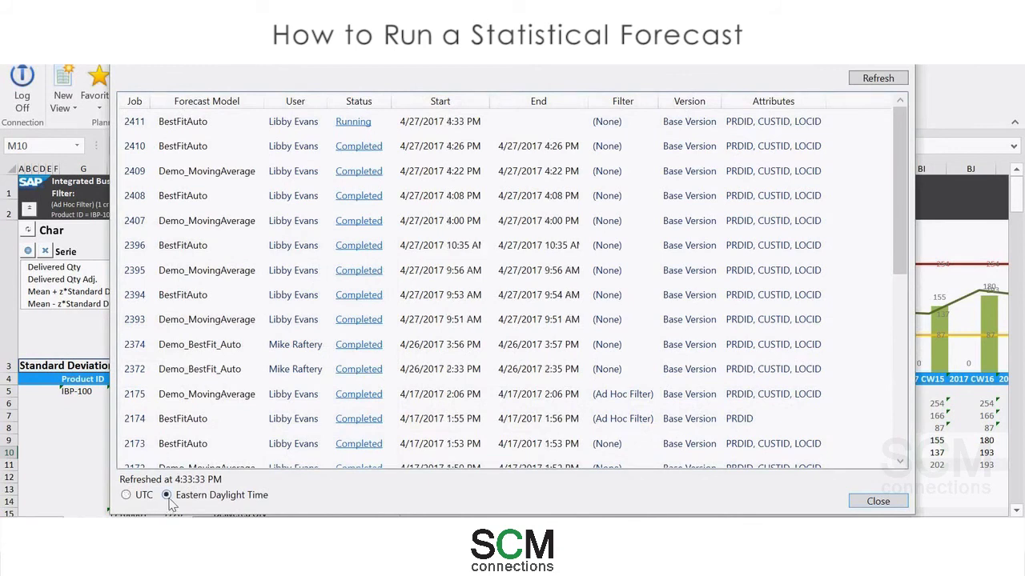
{"action": "left_click", "coordinate": [878, 84]}
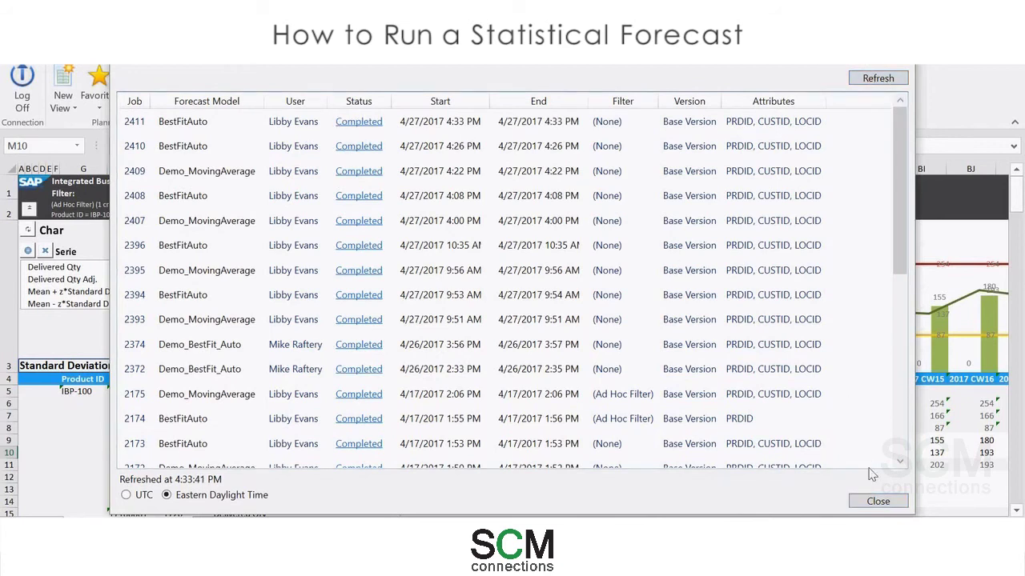
{"action": "left_click", "coordinate": [878, 502]}
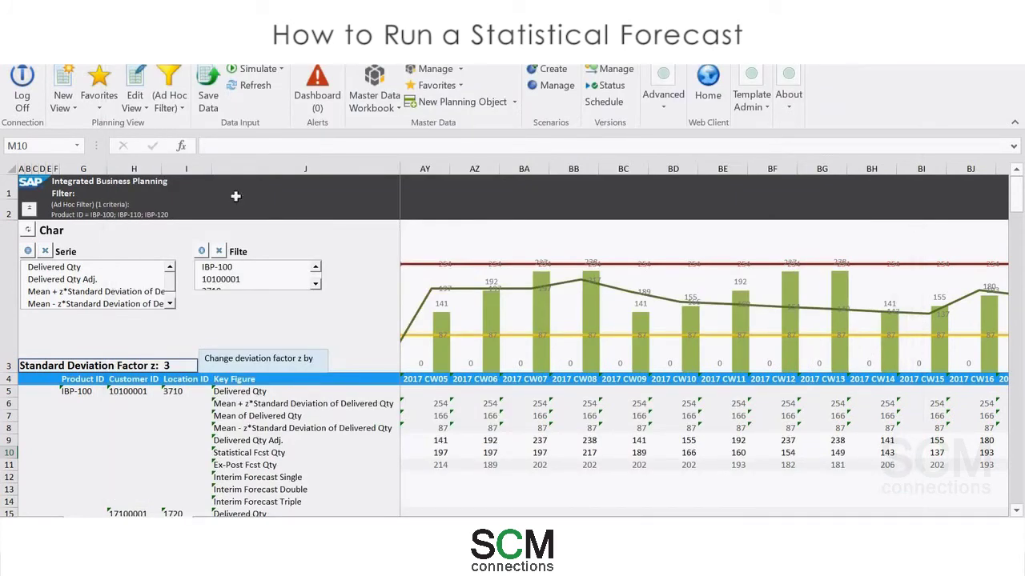
Step: Refresh the worksheet data and scroll right to 2017 CW17–CW27
{"action": "left_click", "coordinate": [255, 86]}
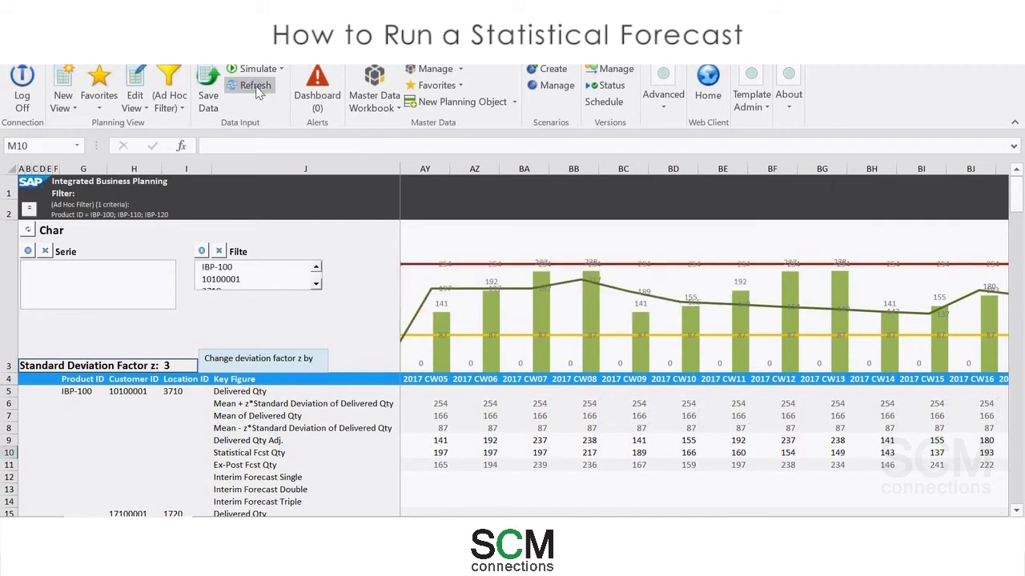
{"action": "left_click_drag", "start_coordinate": [639, 514], "coordinate": [649, 514]}
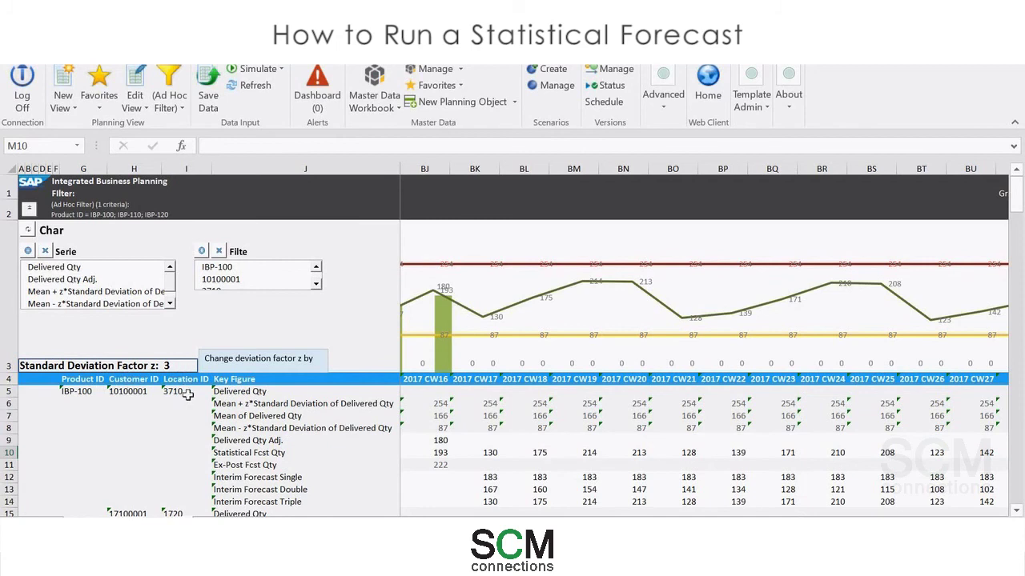
{"action": "left_click", "coordinate": [494, 452]}
{"action": "key", "text": "Right"}
{"action": "key", "text": "Right"}
{"action": "key", "text": "Right"}
{"action": "key", "text": "Right"}
{"action": "key", "text": "Right"}
{"action": "key", "text": "Right"}
{"action": "key", "text": "Right"}
{"action": "key", "text": "Right"}
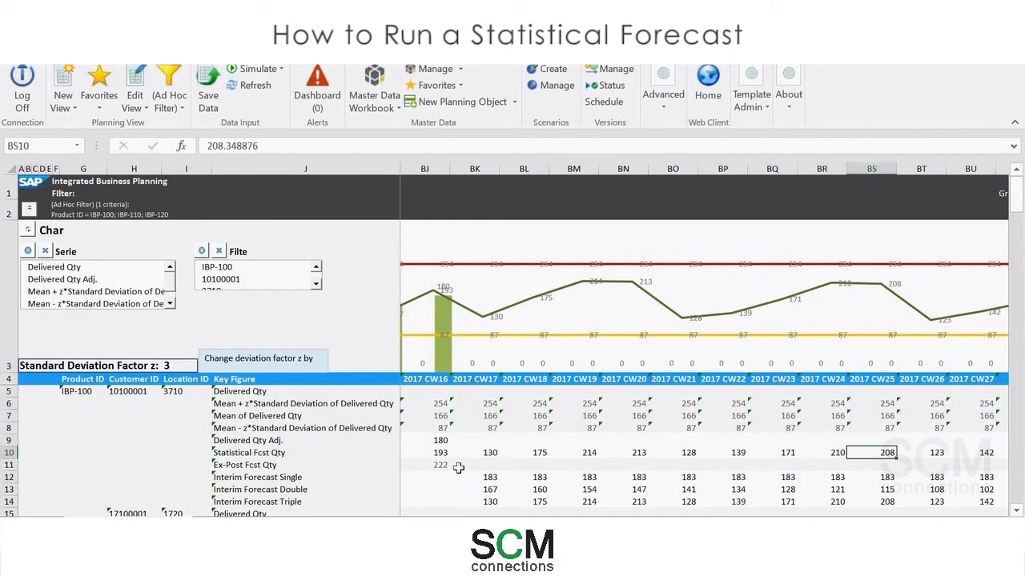
{"action": "left_click", "coordinate": [490, 477]}
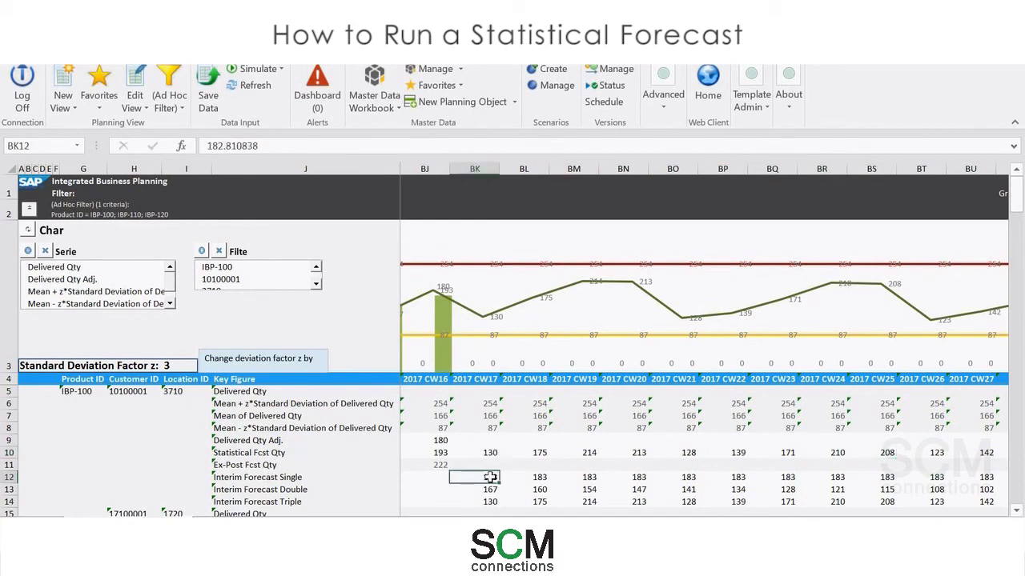
{"action": "key", "text": "Down"}
{"action": "key", "text": "Down"}
{"action": "key", "text": "Right"}
{"action": "key", "text": "Right"}
{"action": "key", "text": "Right"}
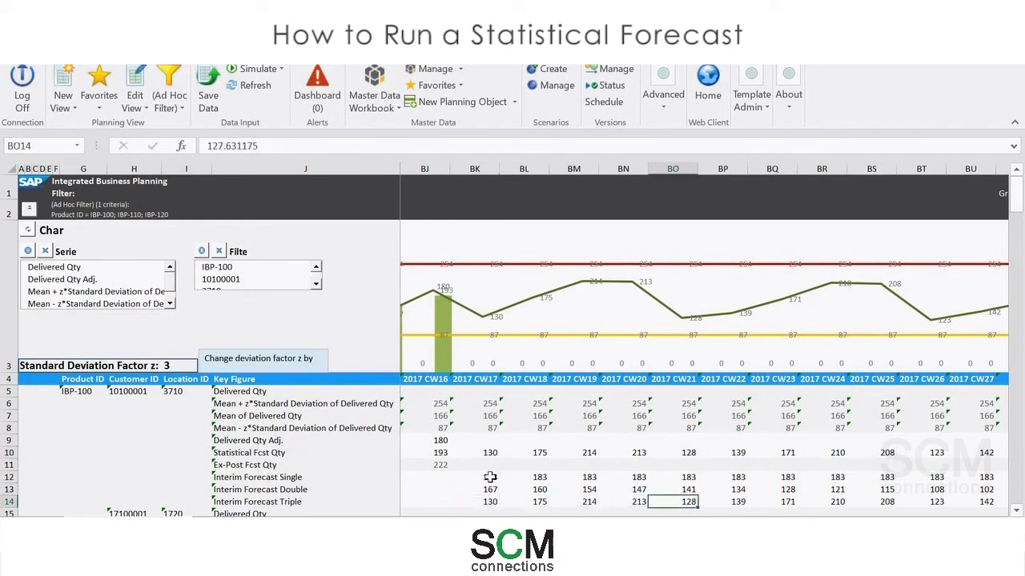
{"action": "key", "text": "Left"}
{"action": "key", "text": "Left"}
{"action": "key", "text": "Left"}
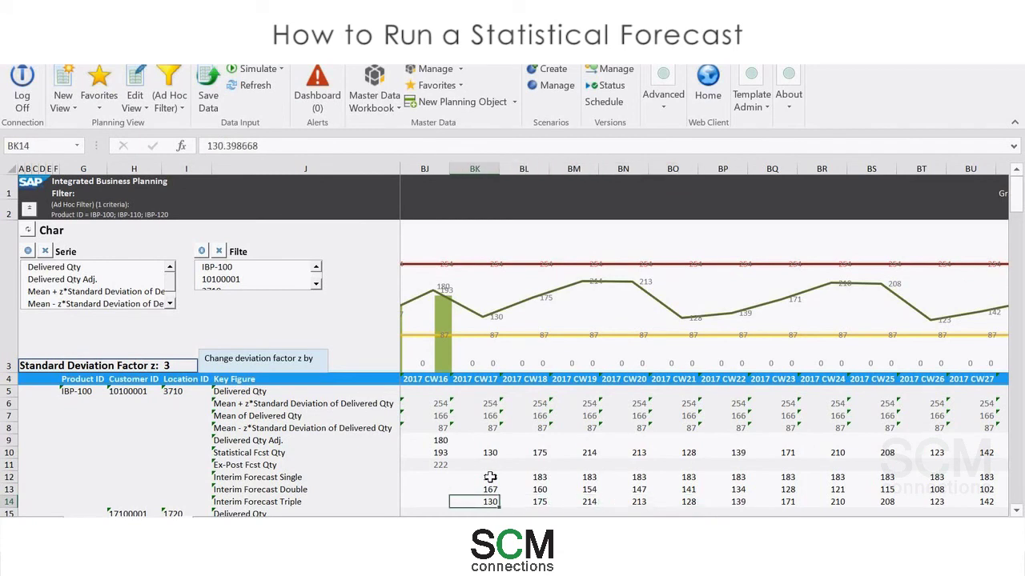
{"action": "key", "text": "Right"}
{"action": "key", "text": "Right"}
{"action": "key", "text": "Right"}
{"action": "key", "text": "Right"}
{"action": "key", "text": "Right"}
{"action": "key", "text": "Right"}
{"action": "key", "text": "Right"}
{"action": "key", "text": "Right"}
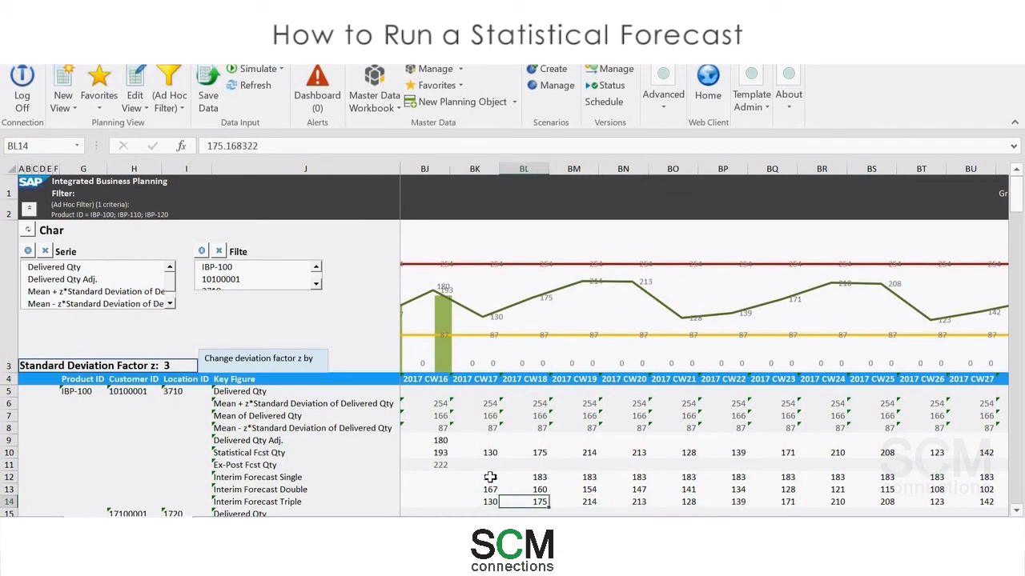